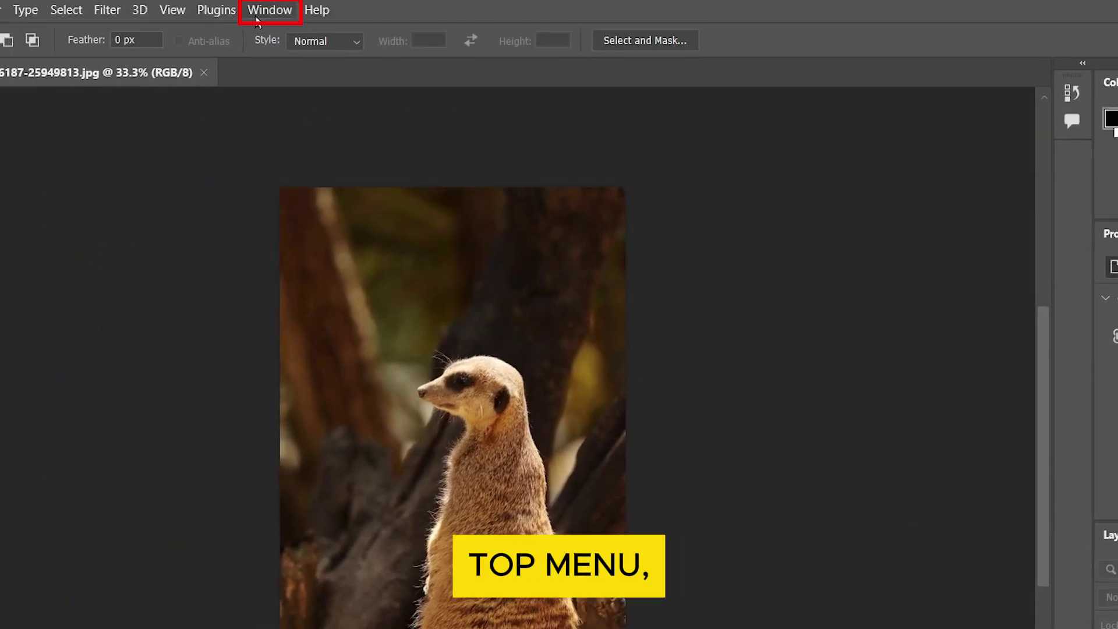
# Step: Unlock the meerkat photo's Background layer so it becomes editable Layer 0
pyautogui.click(266, 10)
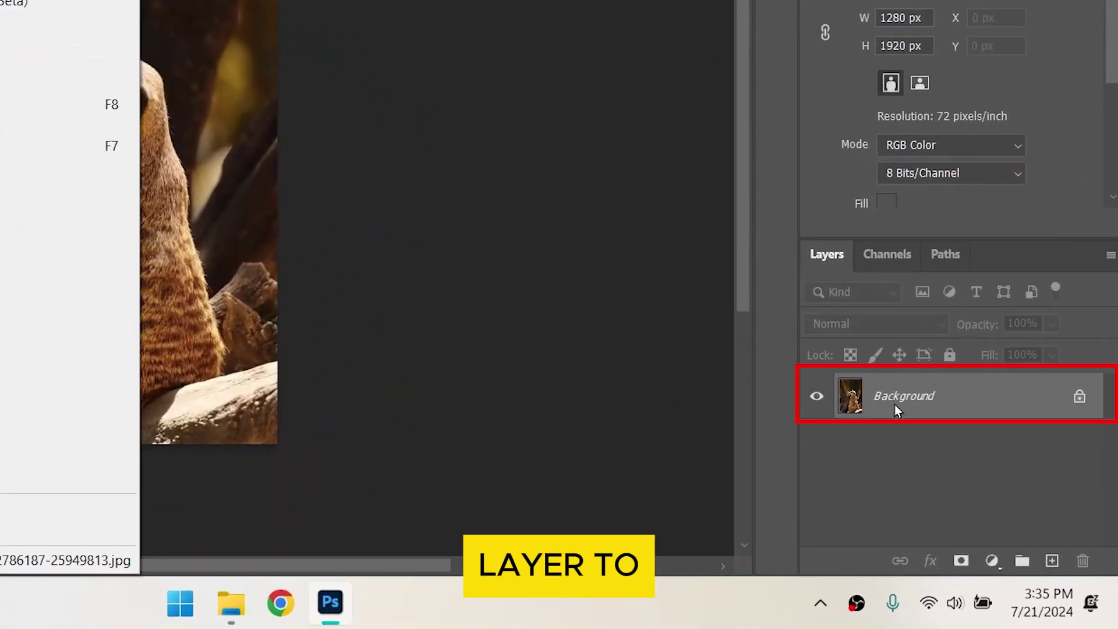
pyautogui.click(897, 404)
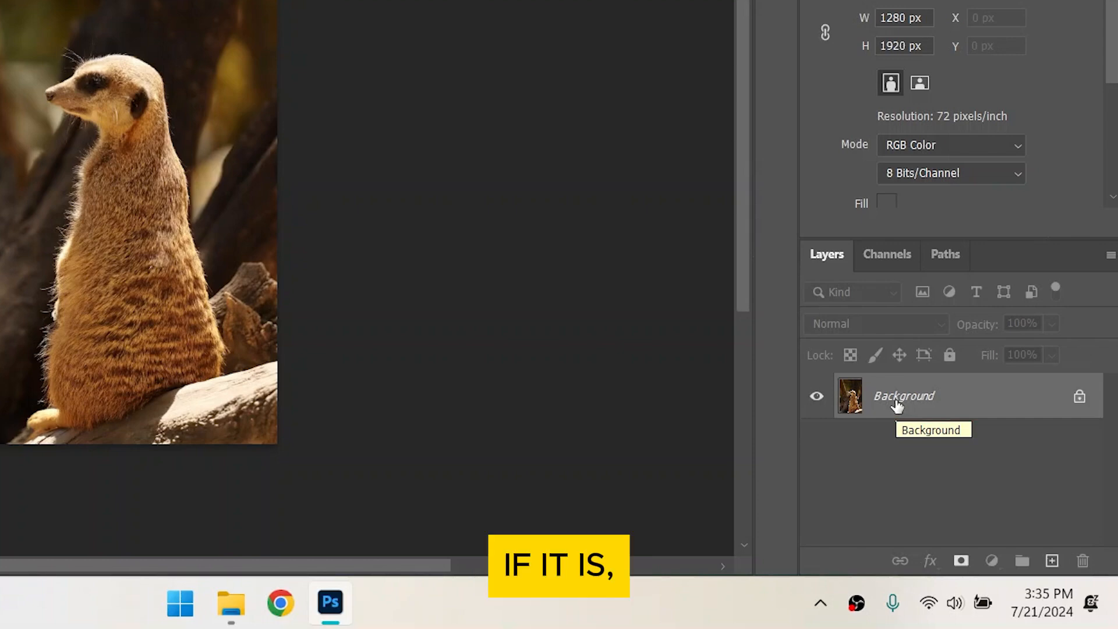
pyautogui.click(1079, 397)
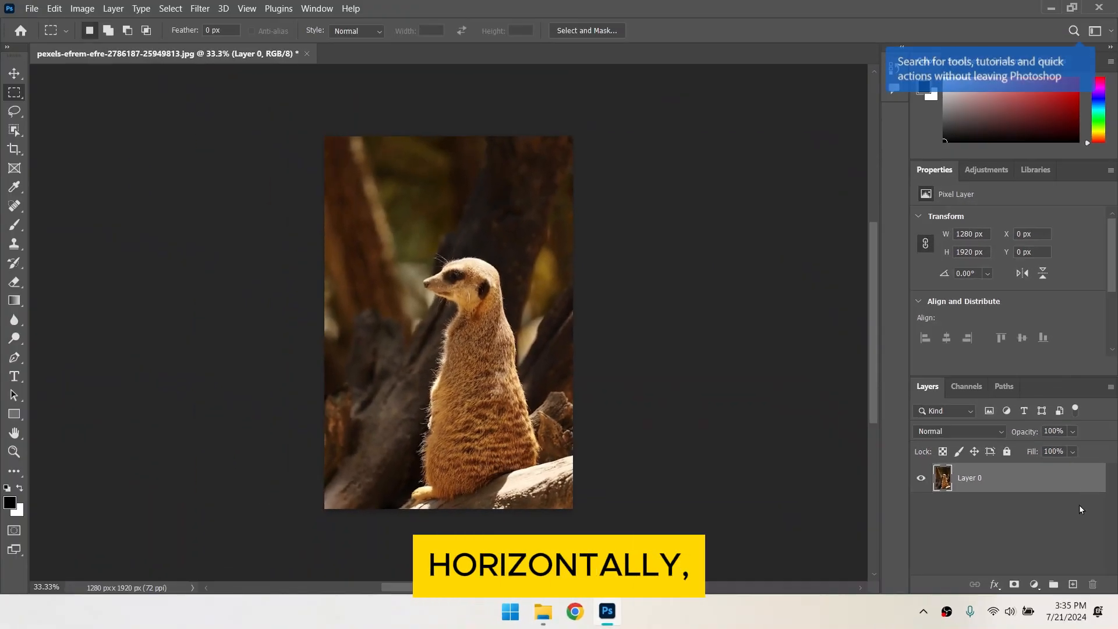
# Step: With Free Transform active, flip the meerkat photo horizontally and then vertically
pyautogui.hotkey('ctrl', 't')
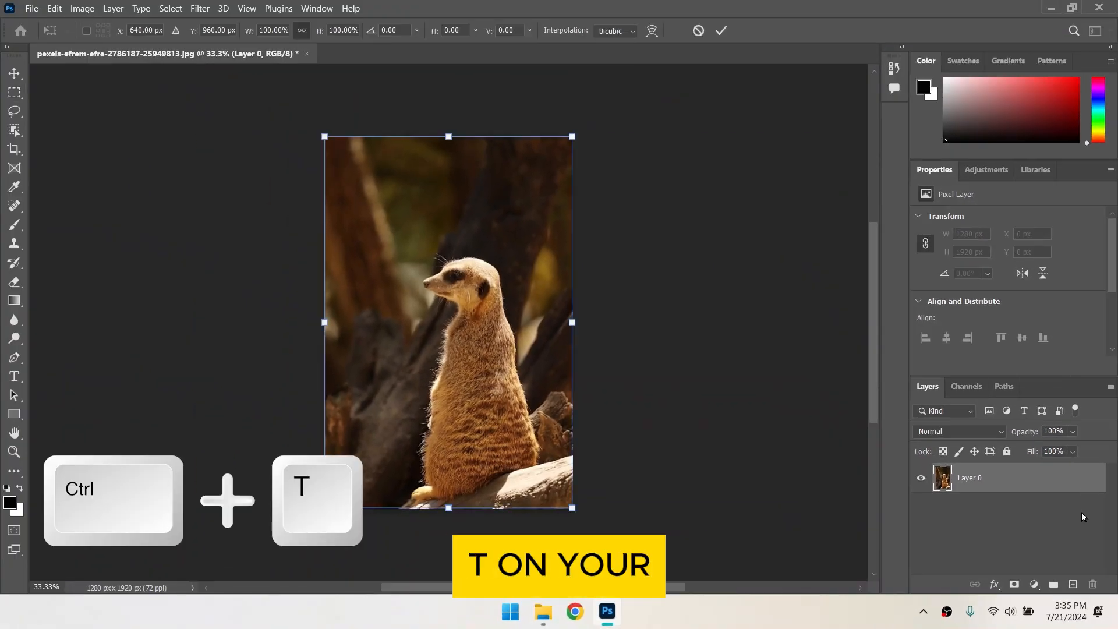
pyautogui.rightClick(433, 265)
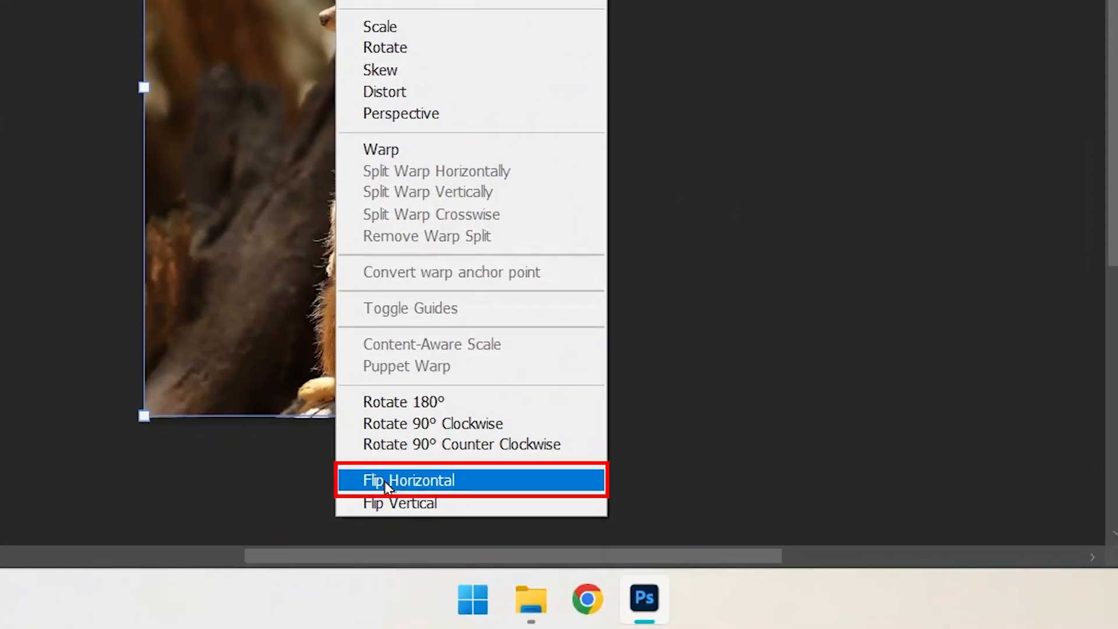
pyautogui.click(463, 543)
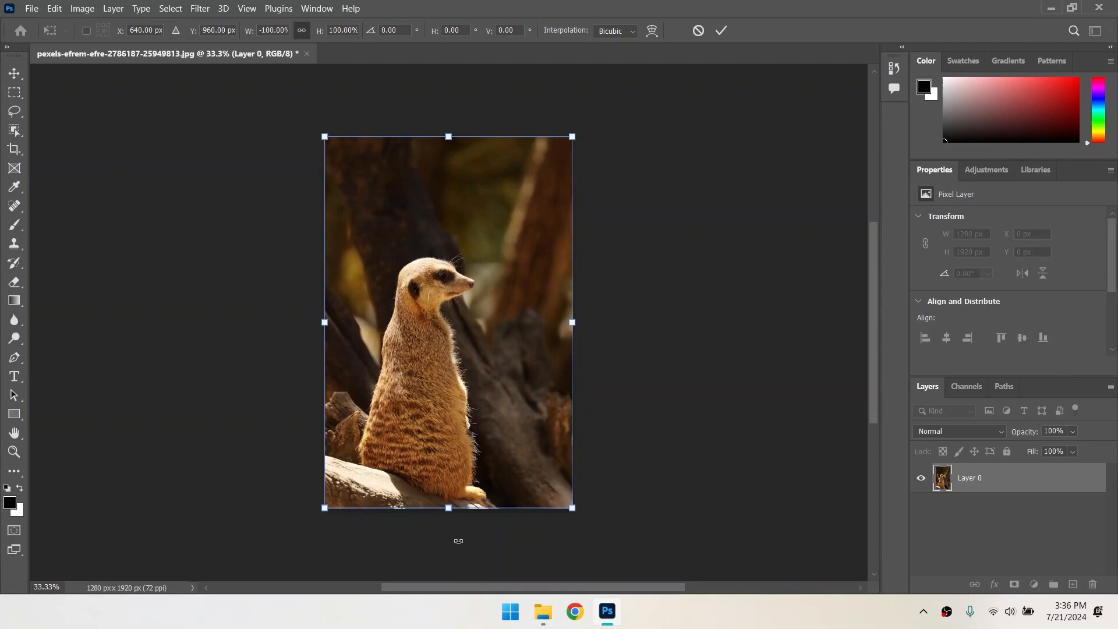
pyautogui.rightClick(458, 356)
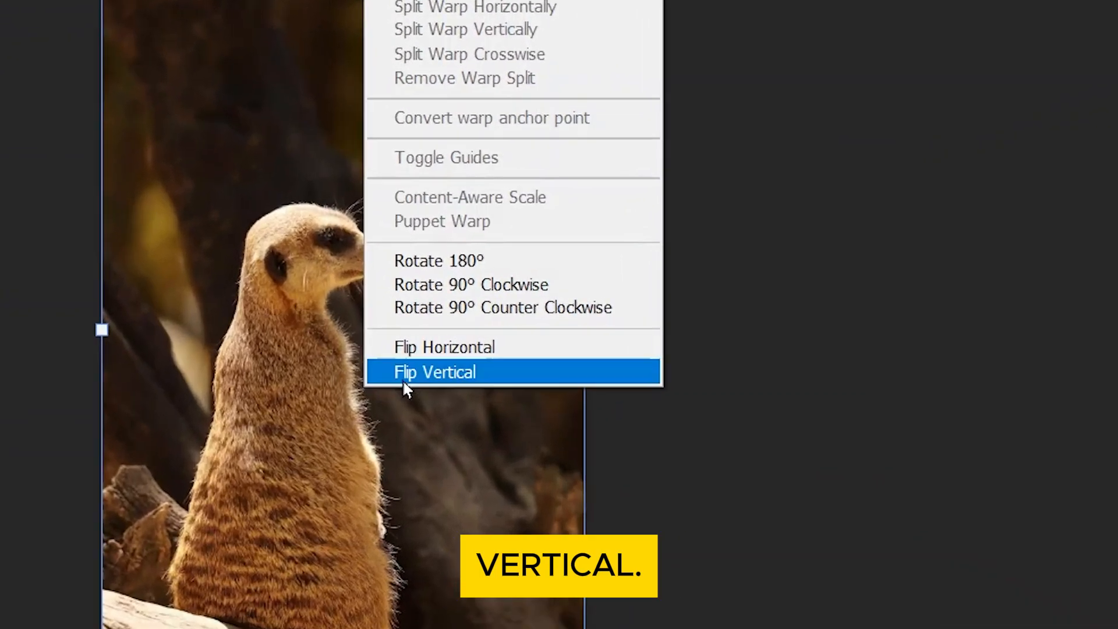
pyautogui.click(473, 353)
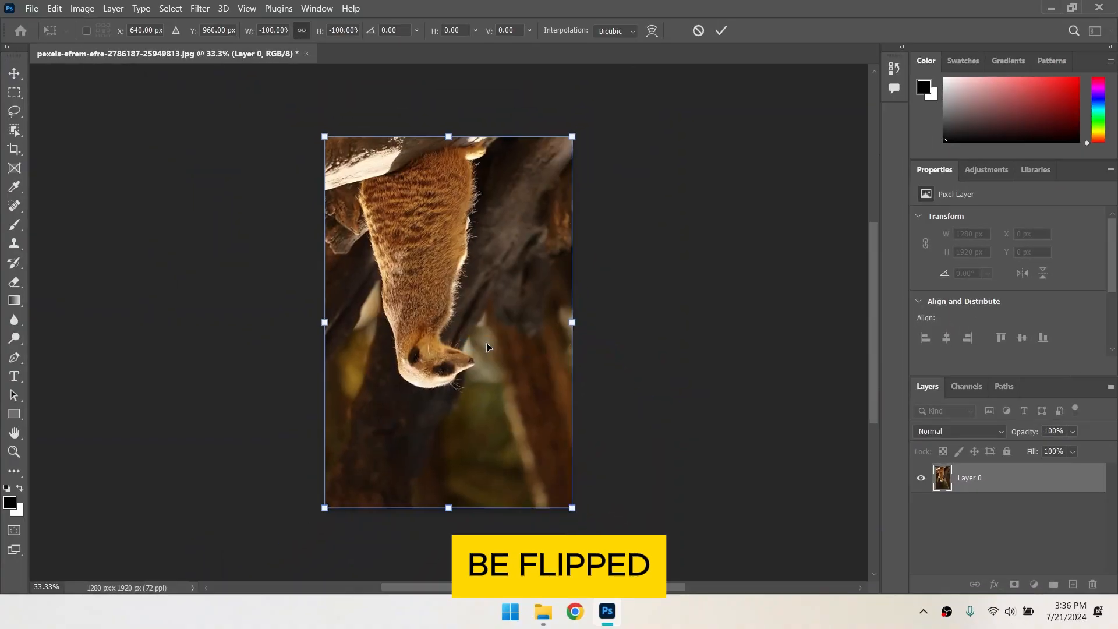